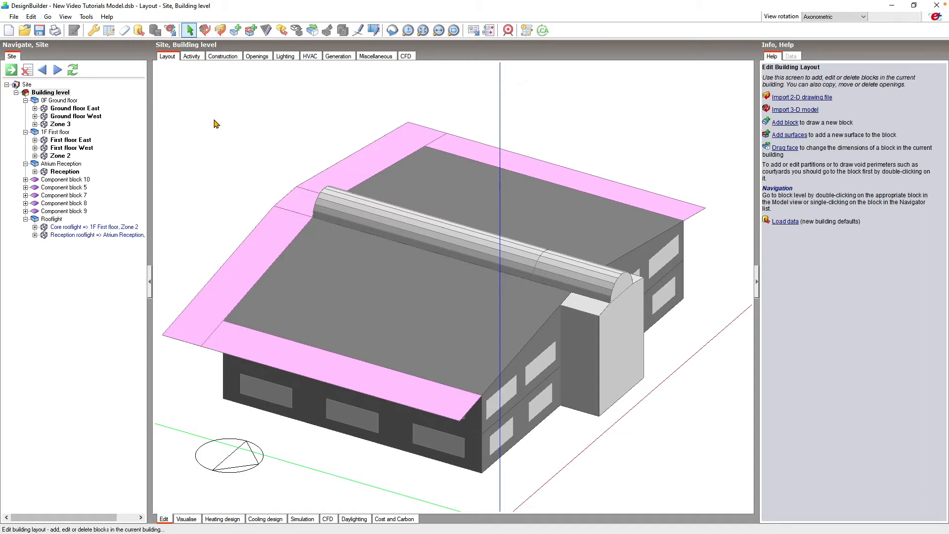
- Untick 'Include zone in thermal calculations' on the Reception zone's Activity data
click(72, 173)
click(192, 57)
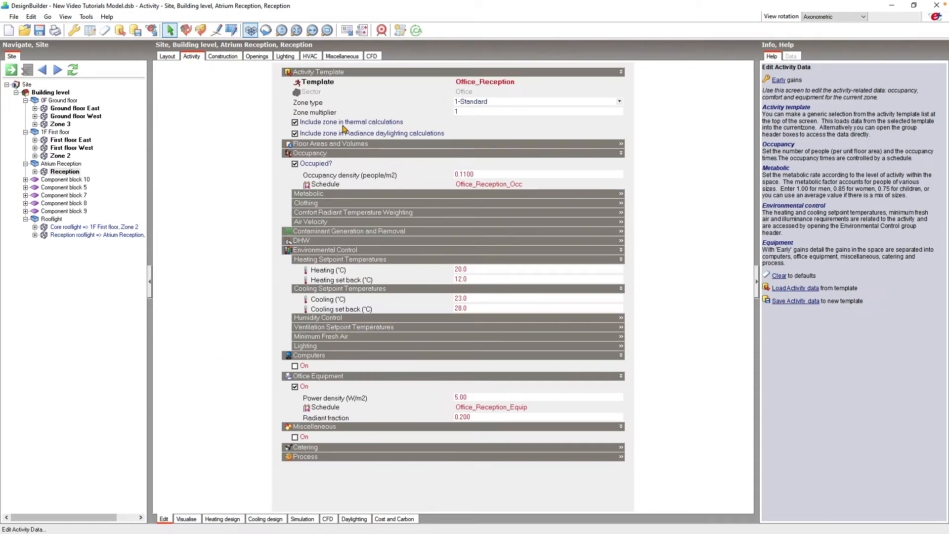
click(295, 123)
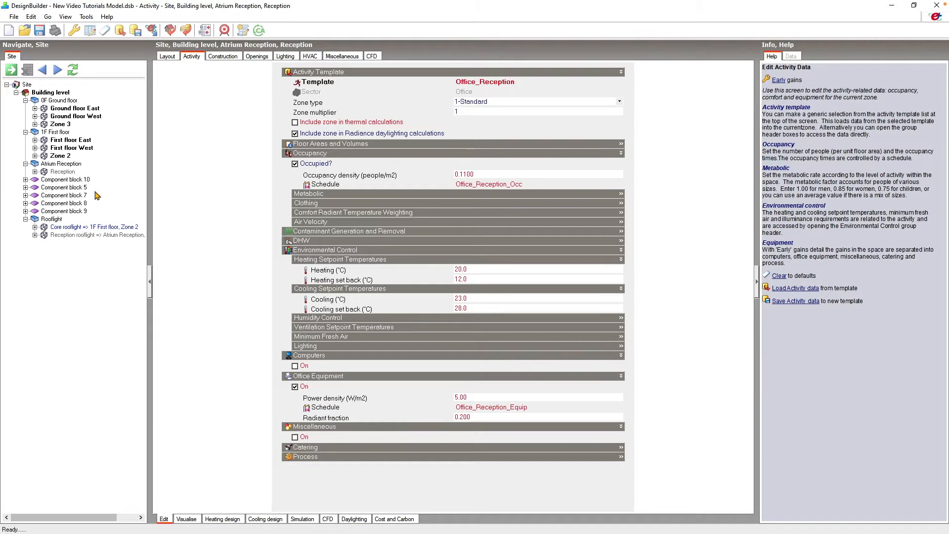
- Bring up Edit Calculation Options from the Simulation screen and select the Calculation Description field
click(302, 519)
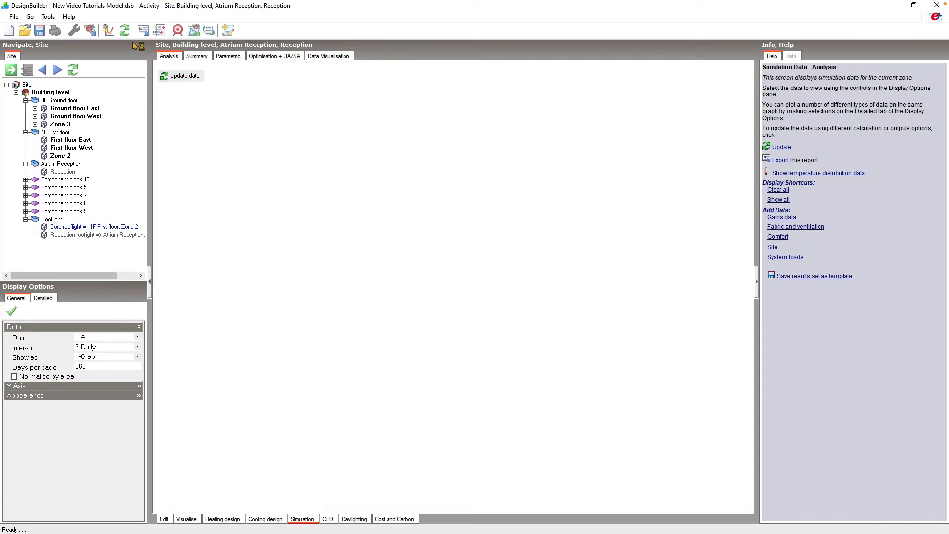
click(782, 148)
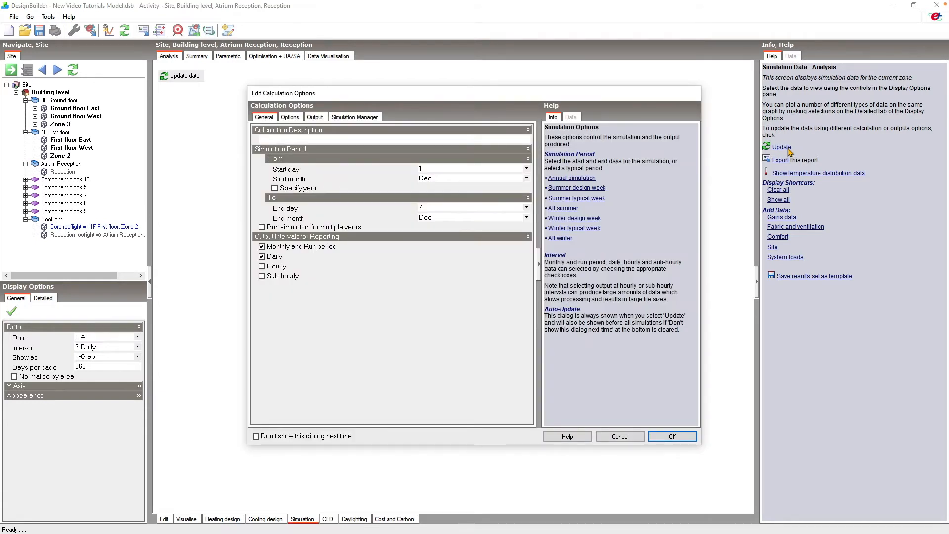
click(482, 140)
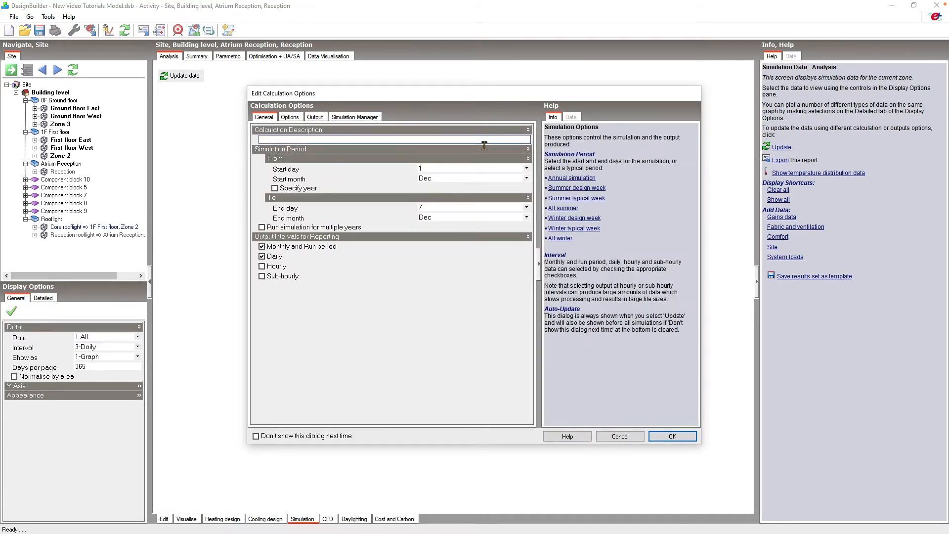
- Describe the calculation as 'Tutorial simulation' and use the Summer design week, 17–23 Aug
text(Tutorial simulation)
click(599, 189)
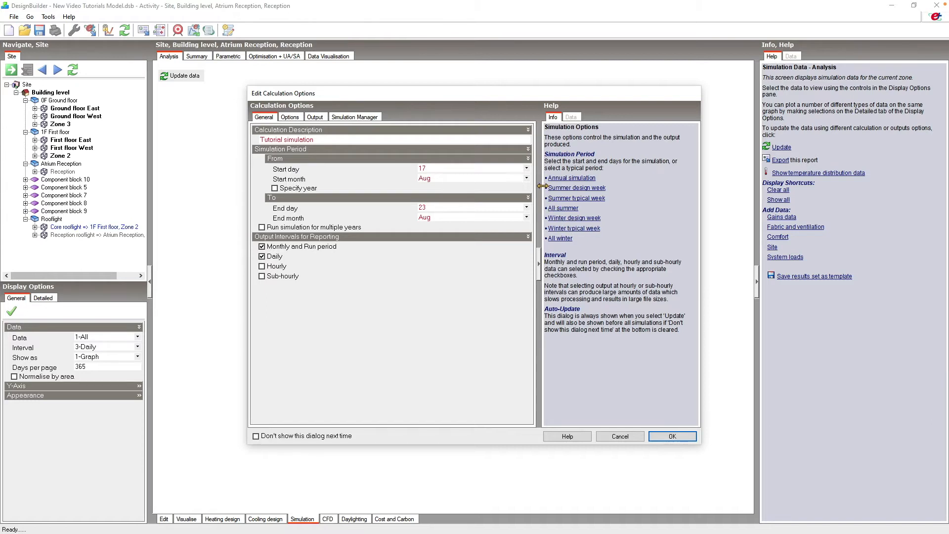
click(528, 169)
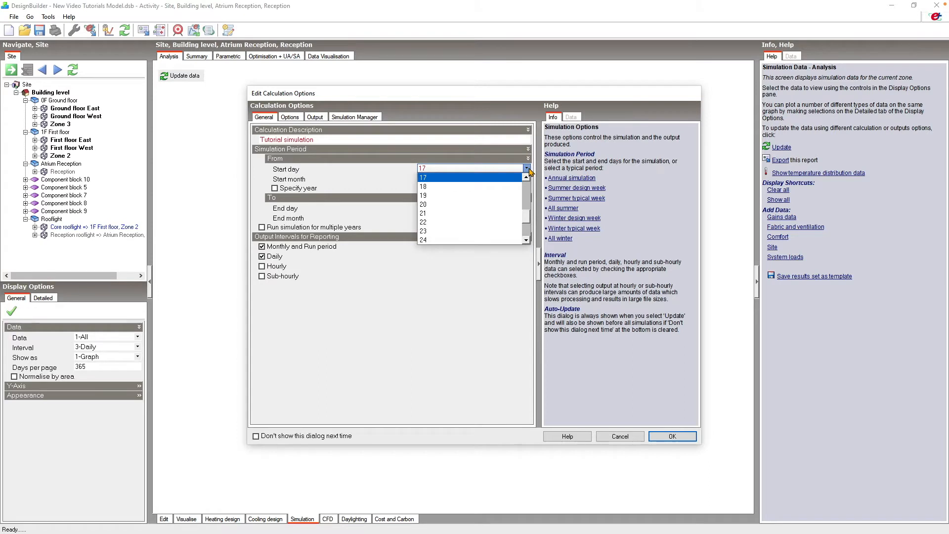
click(527, 169)
click(527, 218)
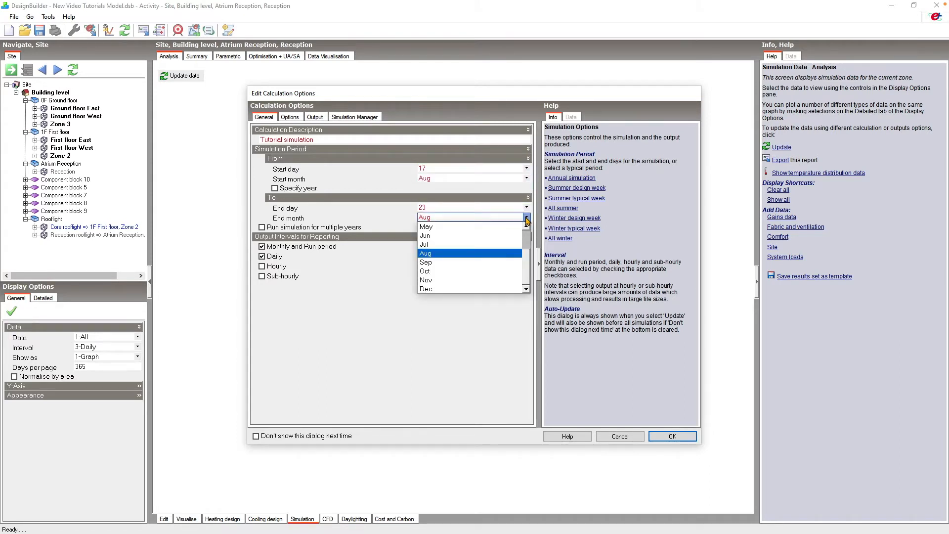
click(527, 220)
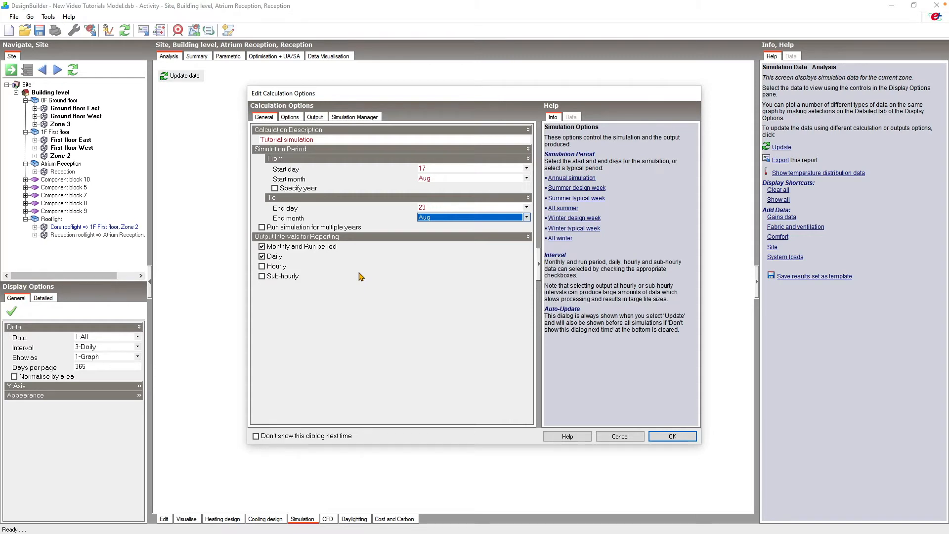
- Review the Options settings: 2 time steps per hour and the air temperature control choices
click(296, 118)
click(360, 151)
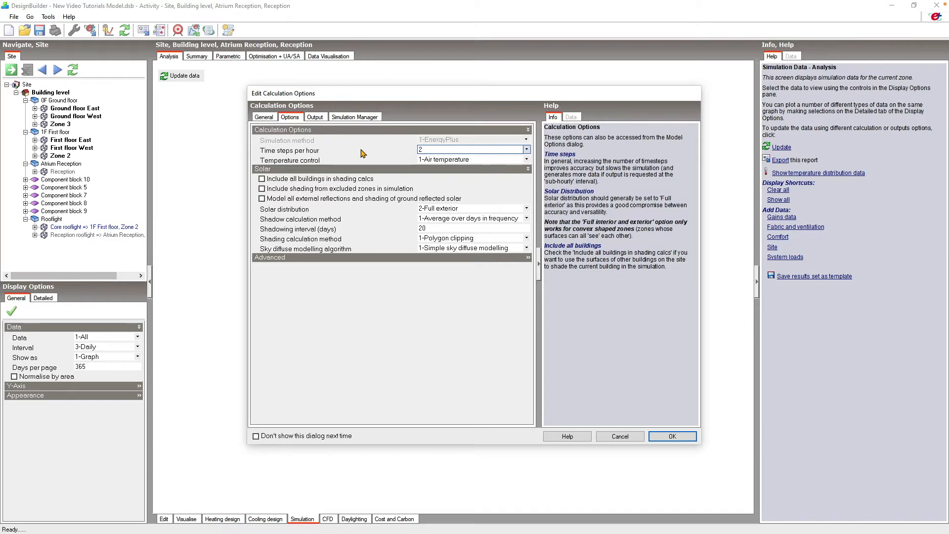
click(445, 159)
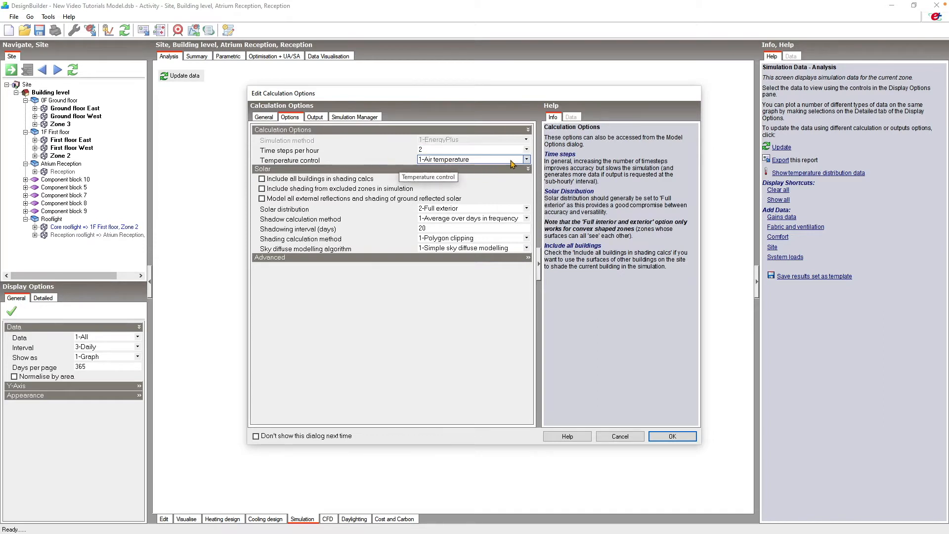
click(527, 159)
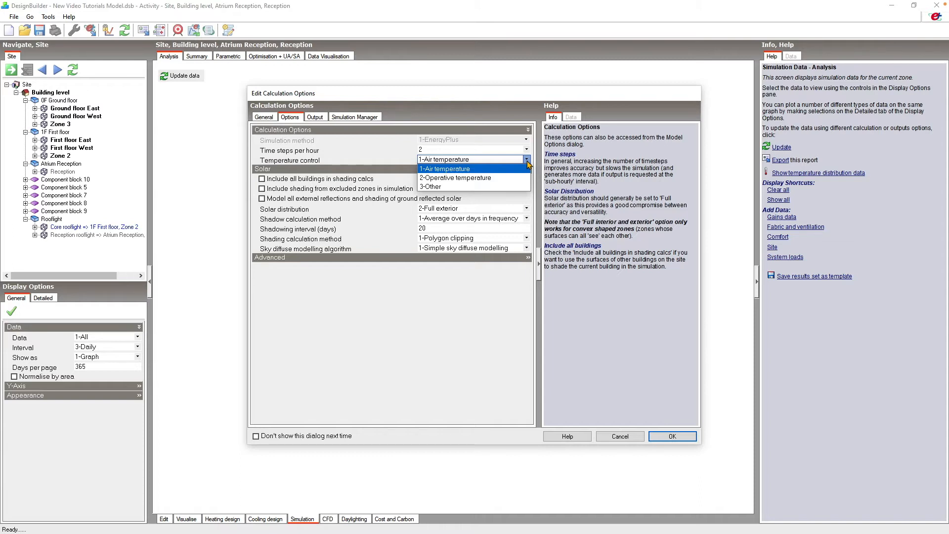
click(527, 162)
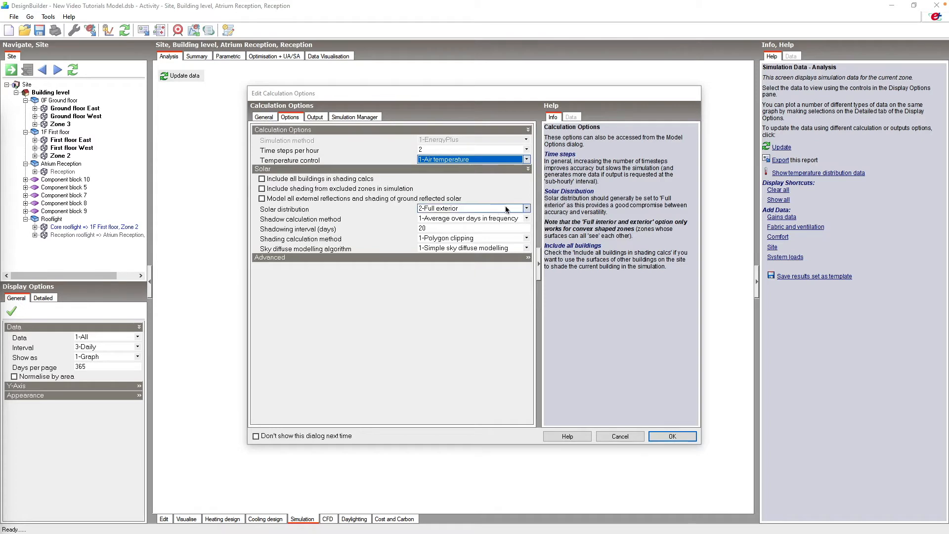
click(527, 208)
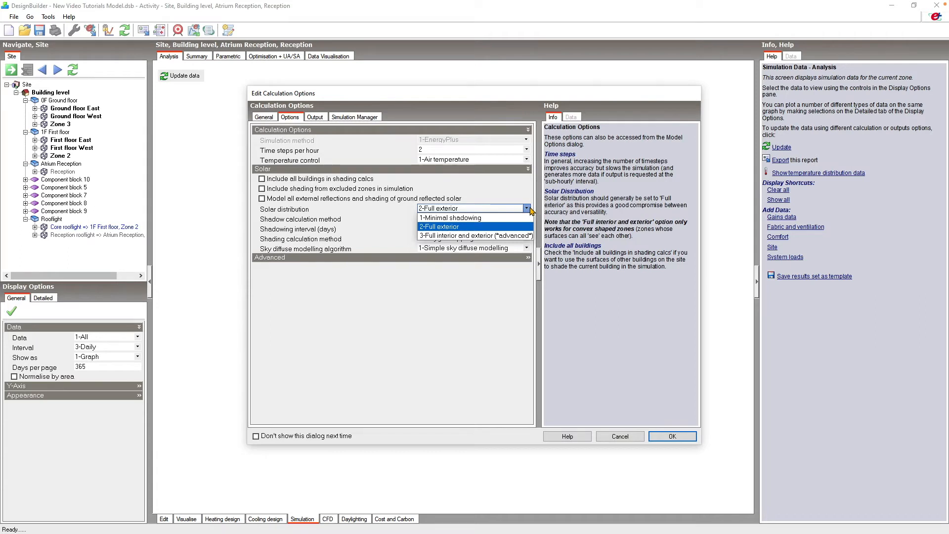
click(530, 208)
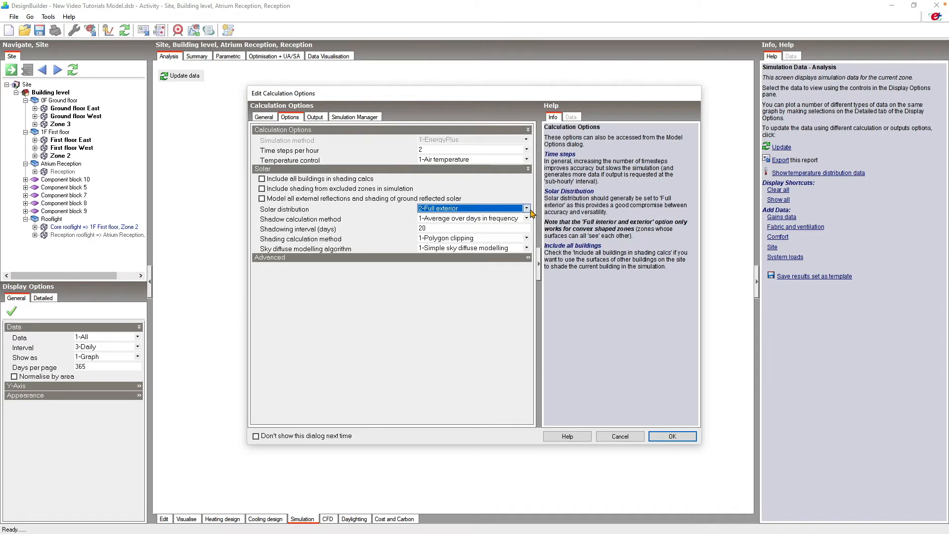
- Reveal the Advanced calculation settings, then view the Output data settings
click(516, 258)
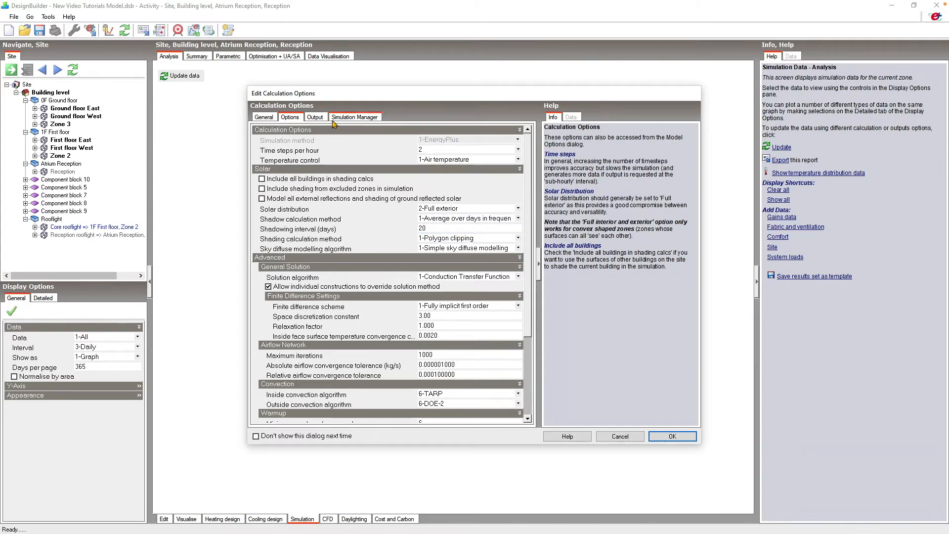
click(317, 117)
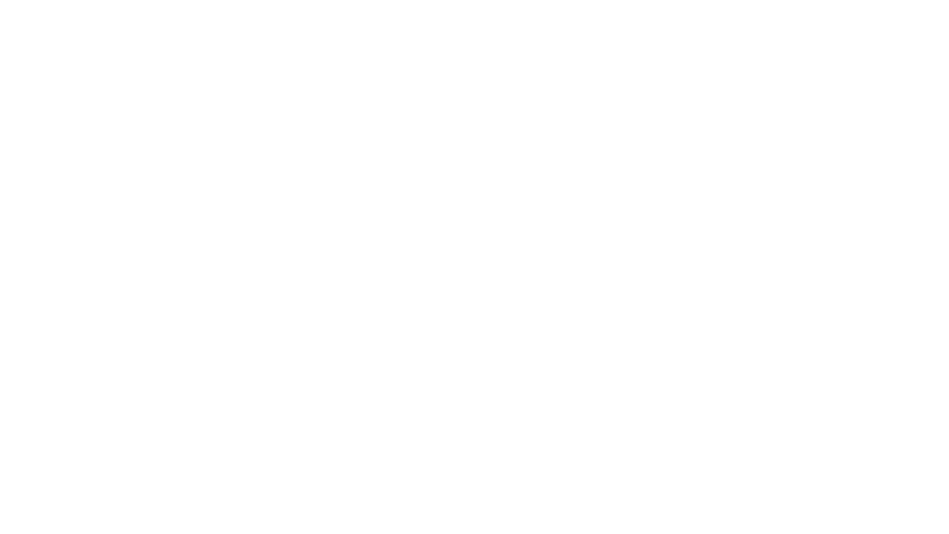
- Search the Help for 'Working With Large Models'
text(Working With Large Models)
key(Return)
- Read the Modelling Strategy tips in the Working with Large Models help topic
click(246, 94)
scroll(493, 217, down, 2)
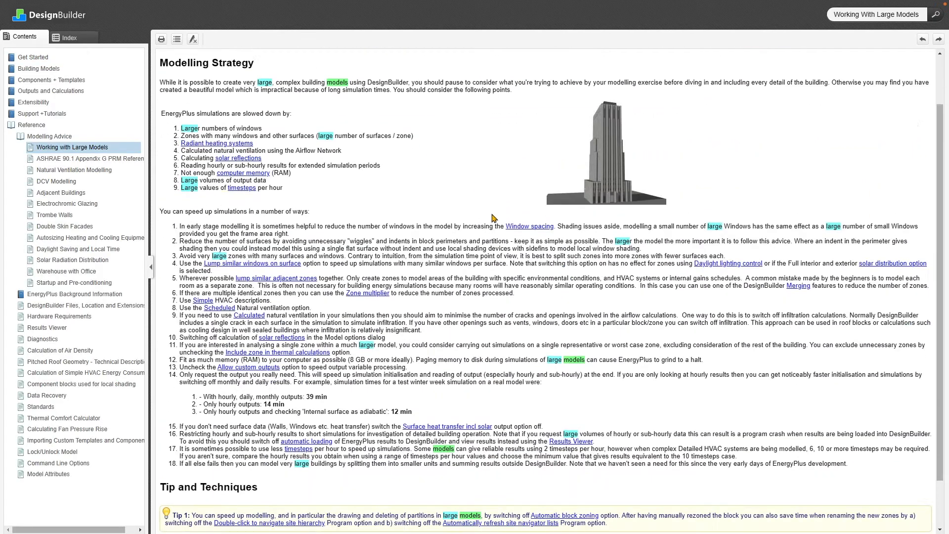
scroll(493, 217, down, 2)
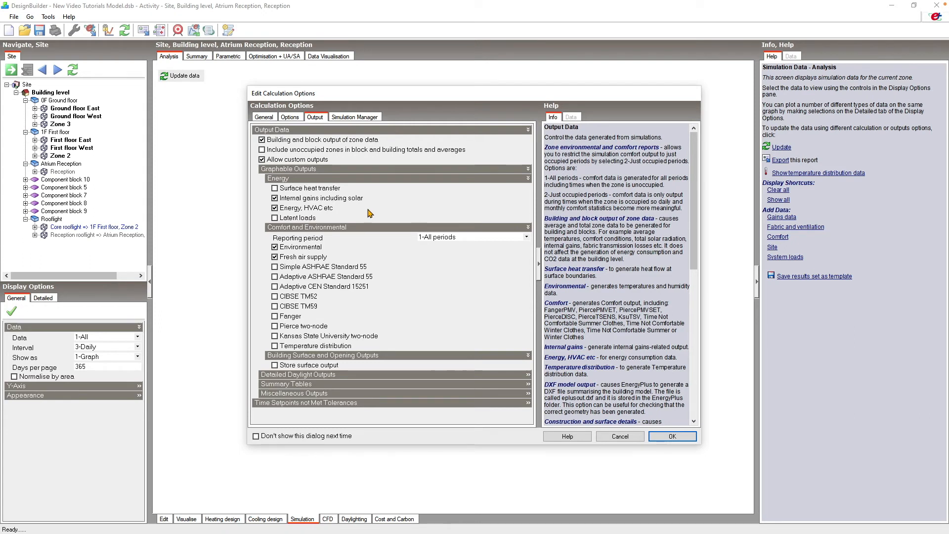
- List the Comfort and Environmental reporting period choices
click(527, 237)
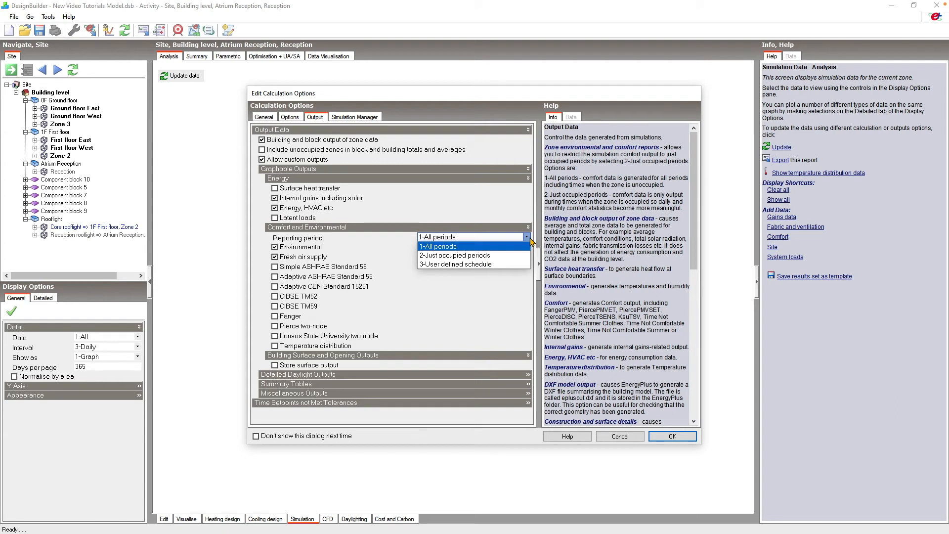
- Set the comfort reporting period to 3-User defined schedule, using the On 24/7 schedule
click(512, 267)
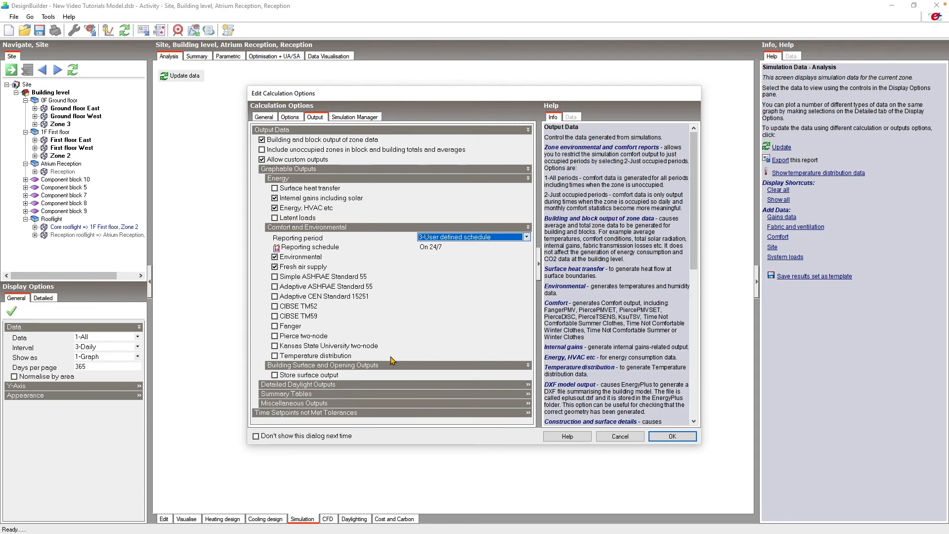
click(472, 394)
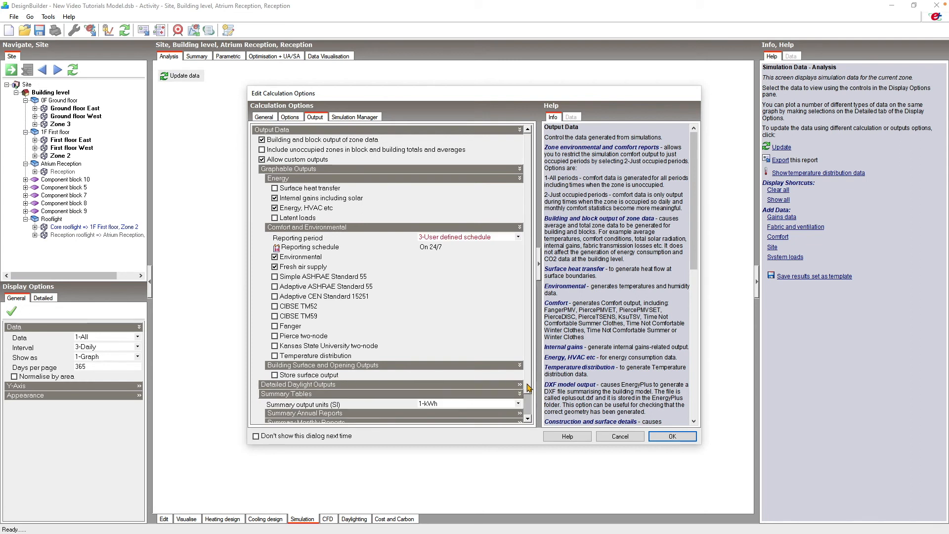
- Expand Summary Annual Reports and Summary Monthly Reports and browse the report list
scroll(529, 400, down, 1)
scroll(529, 401, down, 1)
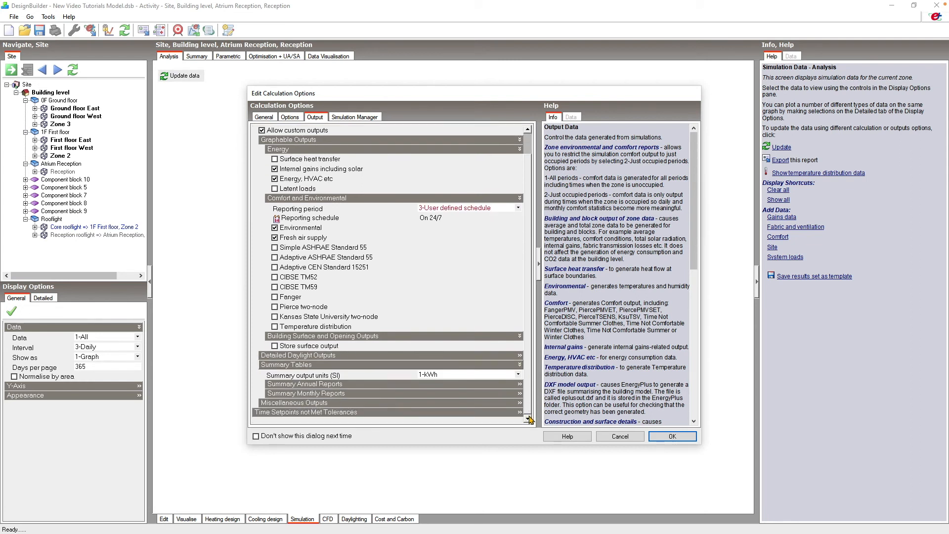
click(493, 385)
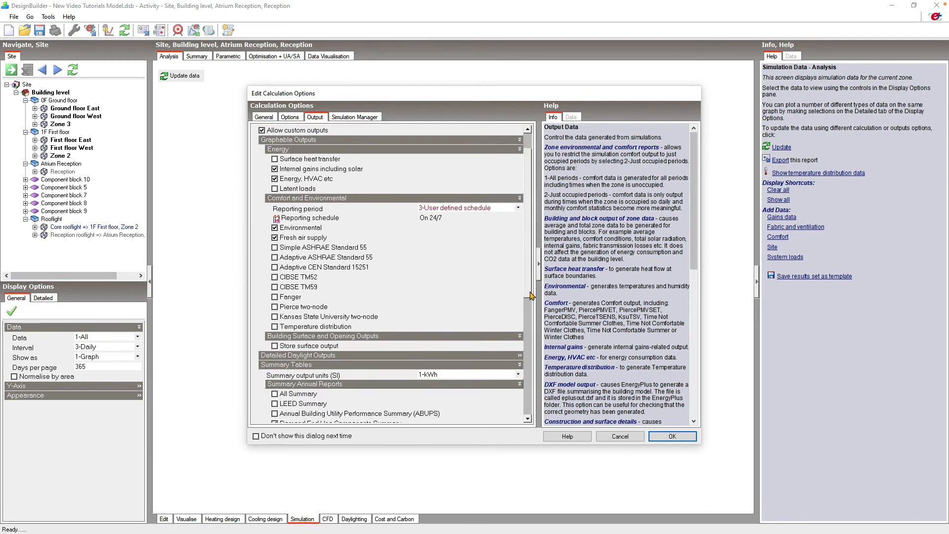
scroll(530, 297, down, 1)
scroll(530, 309, down, 6)
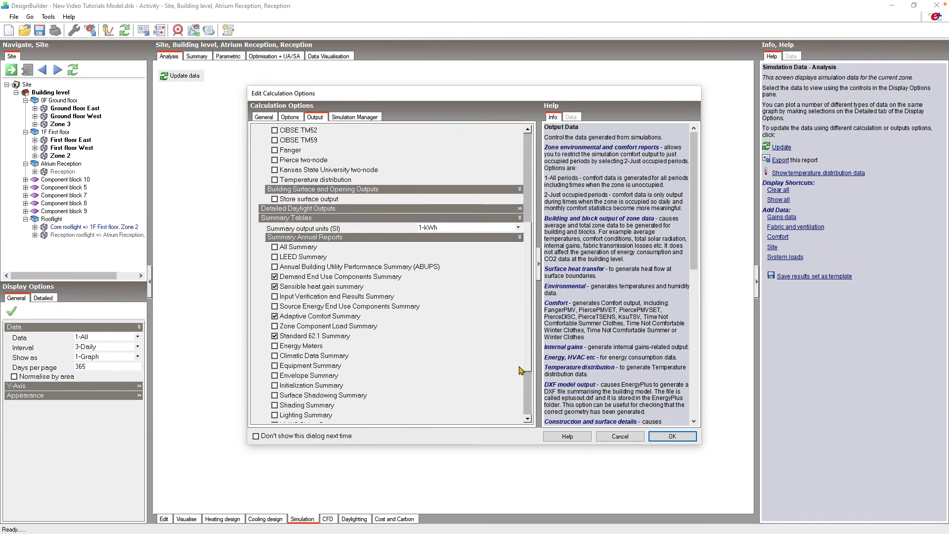
scroll(521, 388, down, 3)
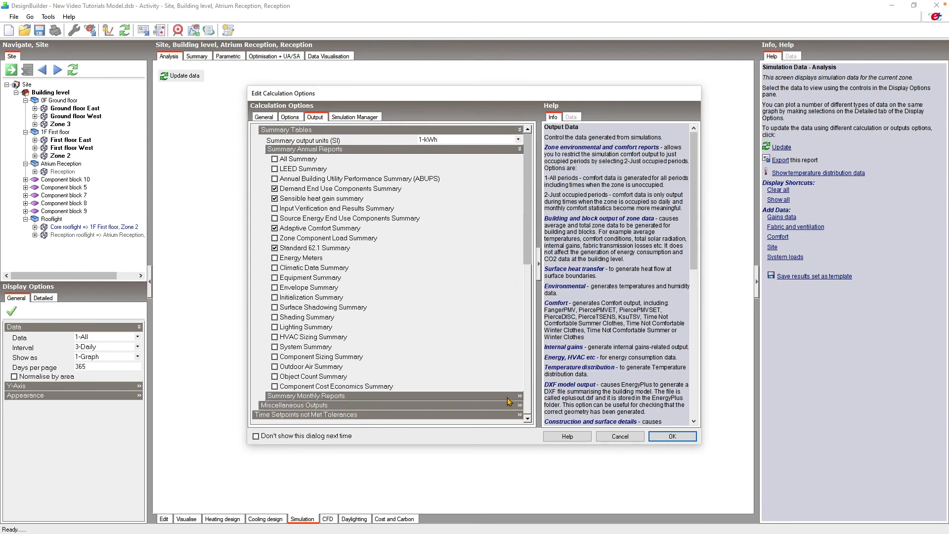
click(508, 397)
scroll(530, 269, down, 5)
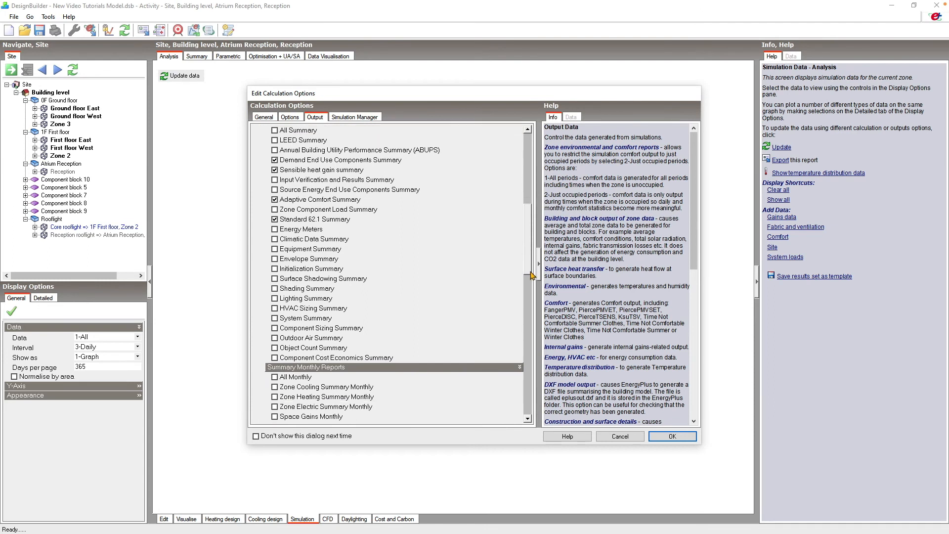
drag(530, 304, 527, 420)
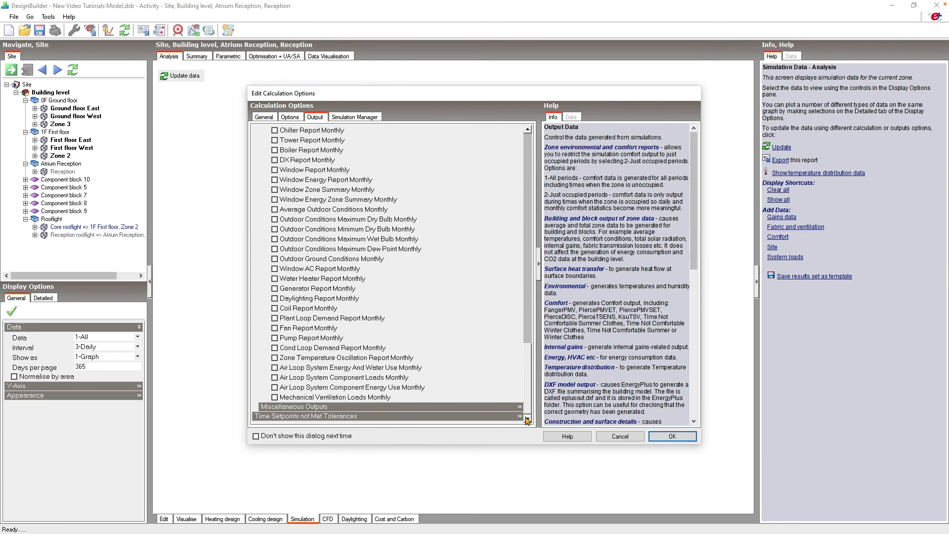
- Switch the Edit Calculation Options dialog to its Simulation Manager settings
click(363, 121)
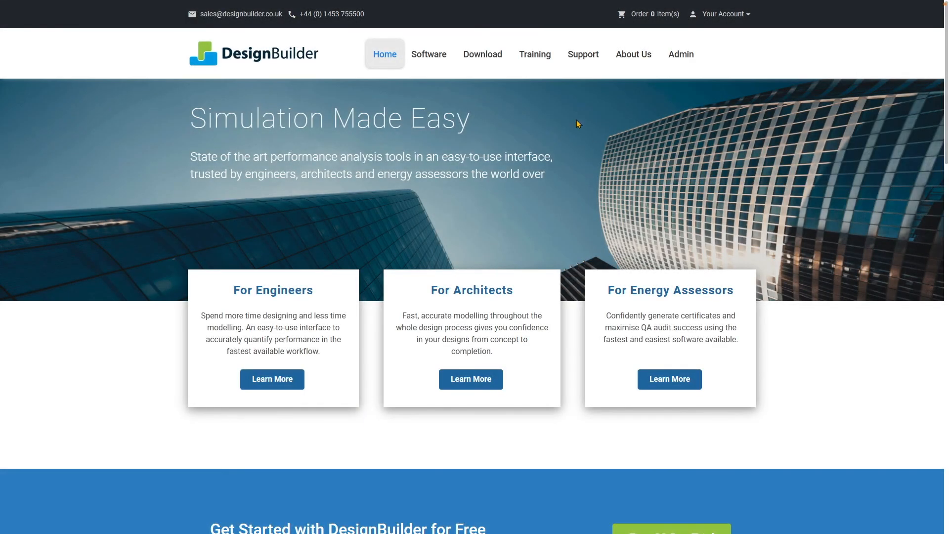
- On the website's Online Training Overview, expand Basic Model Data and view the QA, Simulation and Comparing results module
mouse_move(535, 54)
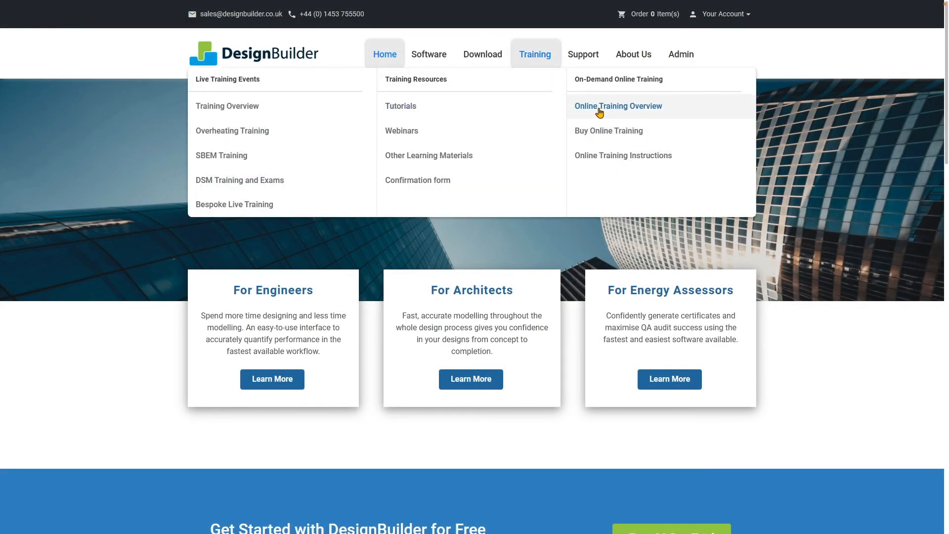
click(599, 107)
scroll(600, 113, down, 15)
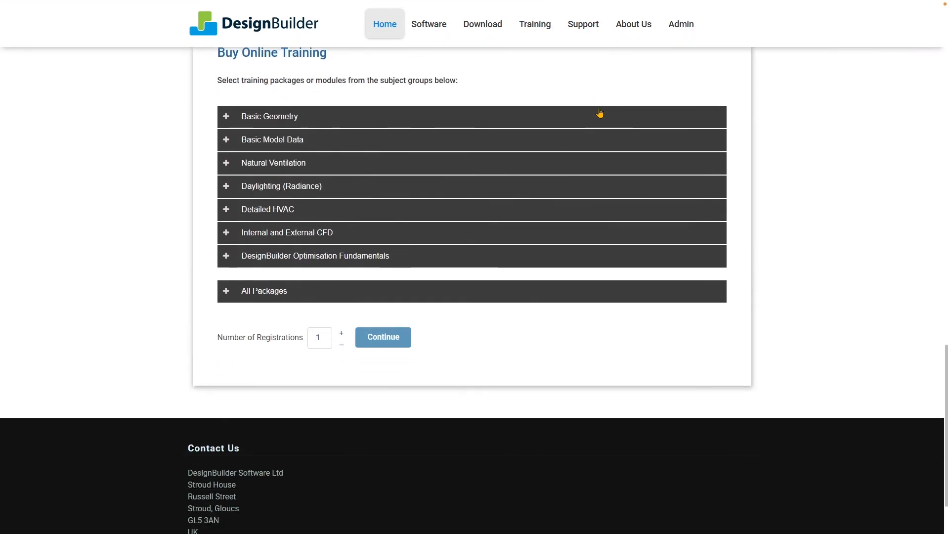
click(329, 136)
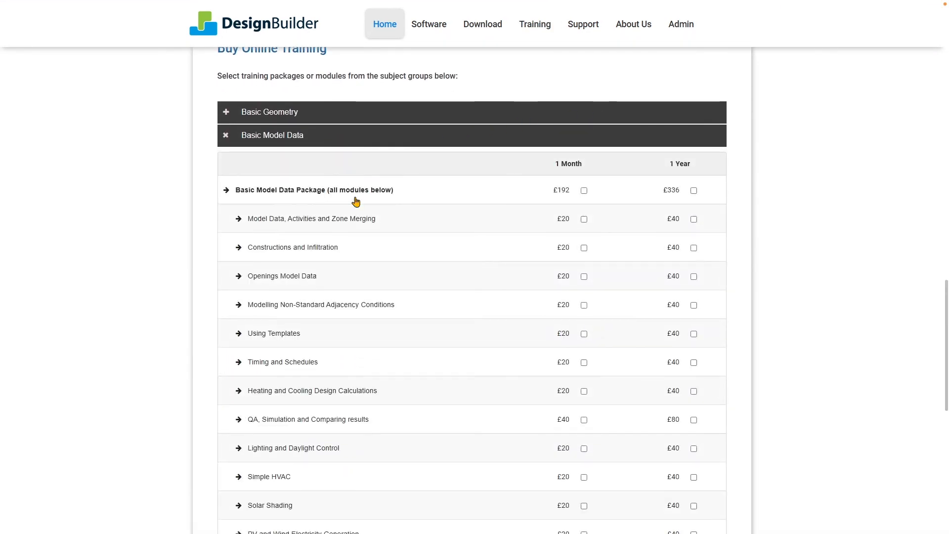
click(394, 420)
scroll(479, 411, down, 3)
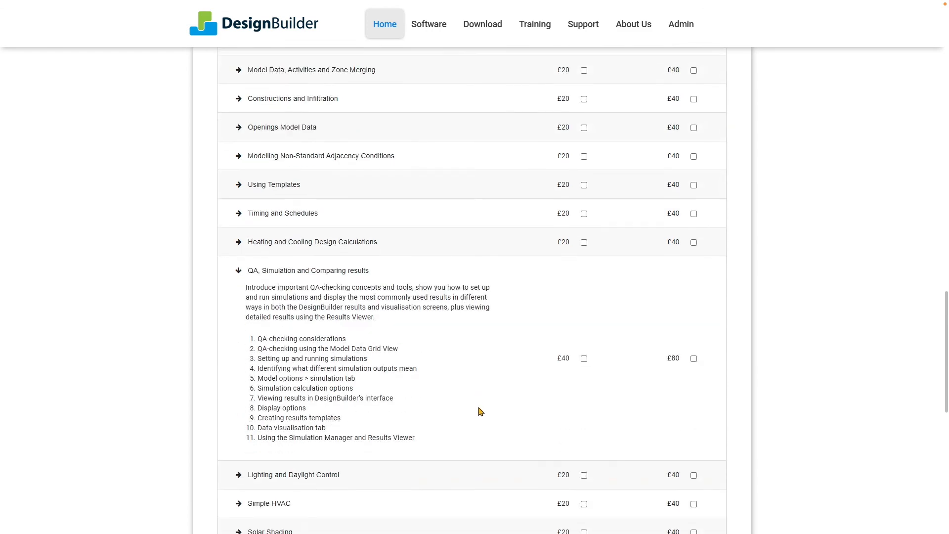